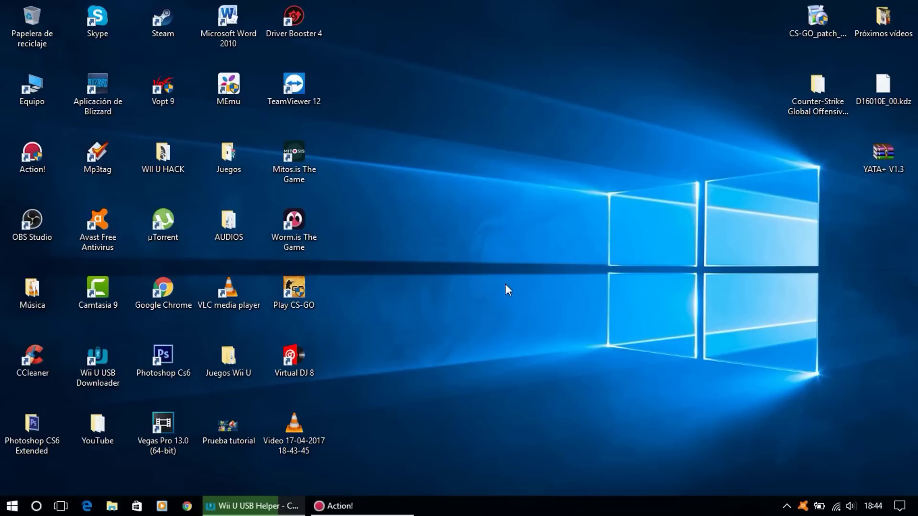
{"action": "mouse_move", "coordinate": [492, 119]}
{"action": "left_mouse_down"}
{"action": "mouse_move", "coordinate": [696, 342]}
{"action": "mouse_move", "coordinate": [859, 426]}
{"action": "mouse_move", "coordinate": [671, 179]}
{"action": "mouse_move", "coordinate": [554, 117]}
{"action": "left_mouse_up"}
{"action": "left_click_drag", "start_coordinate": [569, 147], "coordinate": [850, 397]}
{"action": "left_click_drag", "start_coordinate": [851, 397], "coordinate": [578, 148]}
{"action": "left_click_drag", "start_coordinate": [524, 136], "coordinate": [844, 415]}
{"action": "left_click_drag", "start_coordinate": [557, 133], "coordinate": [856, 417]}
Open Task Manager with full details shown and display the CPU performance graph
{"action": "right_click", "coordinate": [502, 509]}
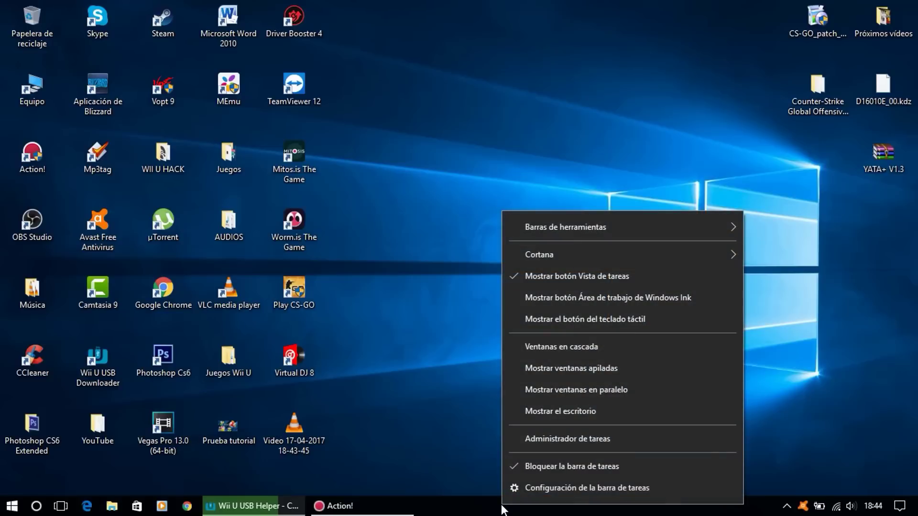
{"action": "left_click", "coordinate": [552, 437]}
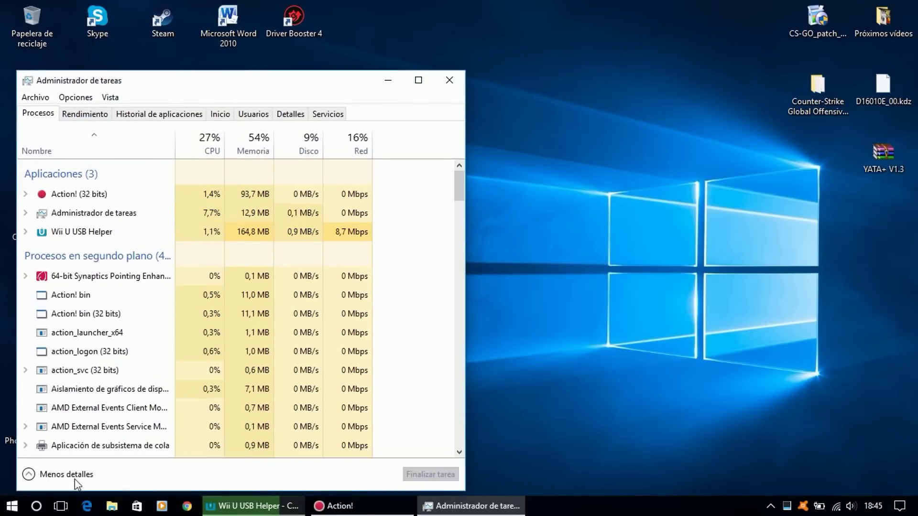
{"action": "left_click", "coordinate": [53, 474]}
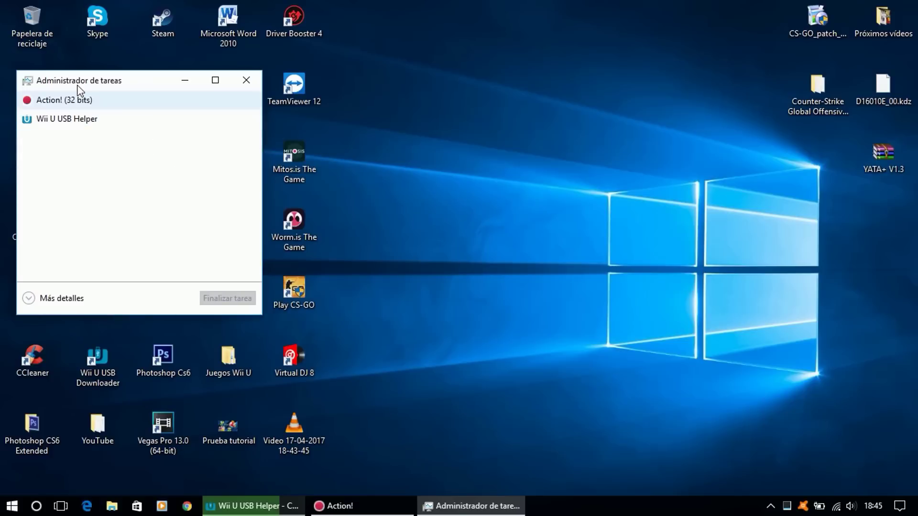
{"action": "left_click", "coordinate": [28, 303]}
{"action": "left_click_drag", "start_coordinate": [154, 85], "coordinate": [179, 44]}
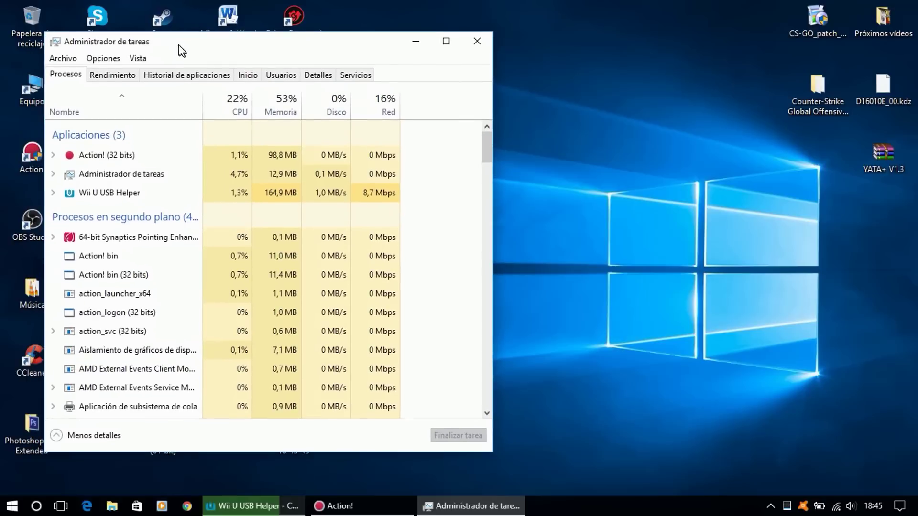
{"action": "left_click", "coordinate": [117, 77]}
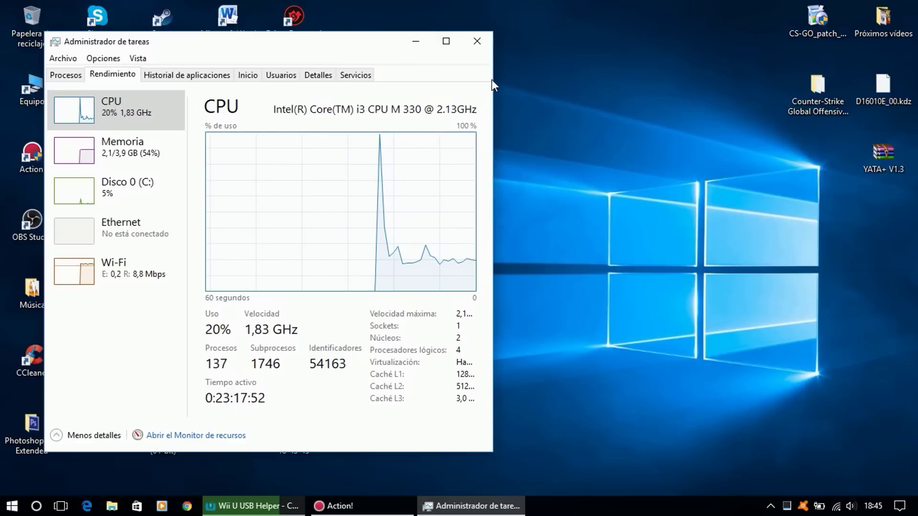
Widen the Task Manager window to examine the processor's speed, cores and logical processors in full, and close it
{"action": "double_click", "coordinate": [440, 335]}
{"action": "double_click", "coordinate": [334, 224]}
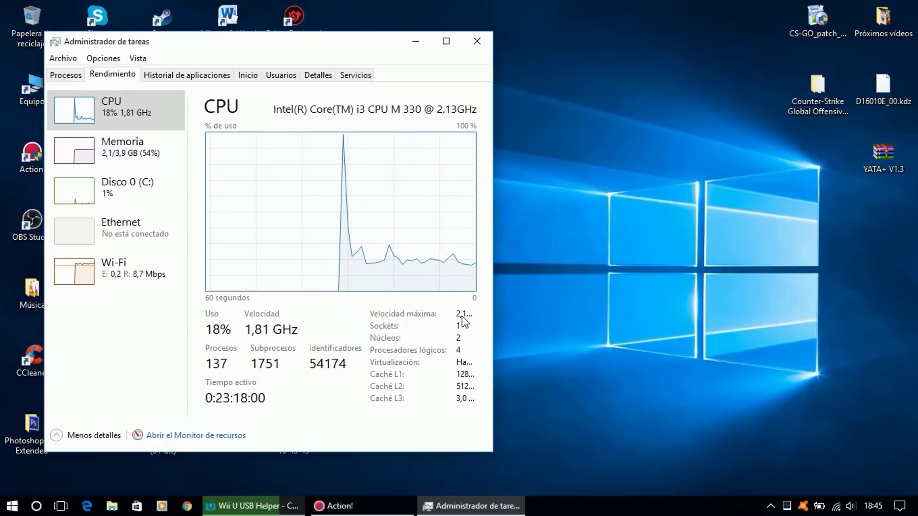
{"action": "left_click_drag", "start_coordinate": [496, 316], "coordinate": [624, 315]}
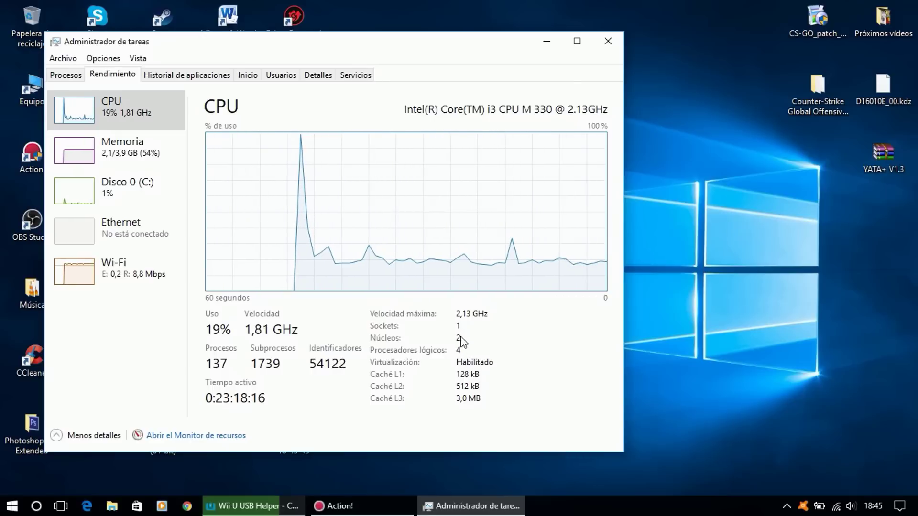
{"action": "left_click_drag", "start_coordinate": [366, 45], "coordinate": [404, 43]}
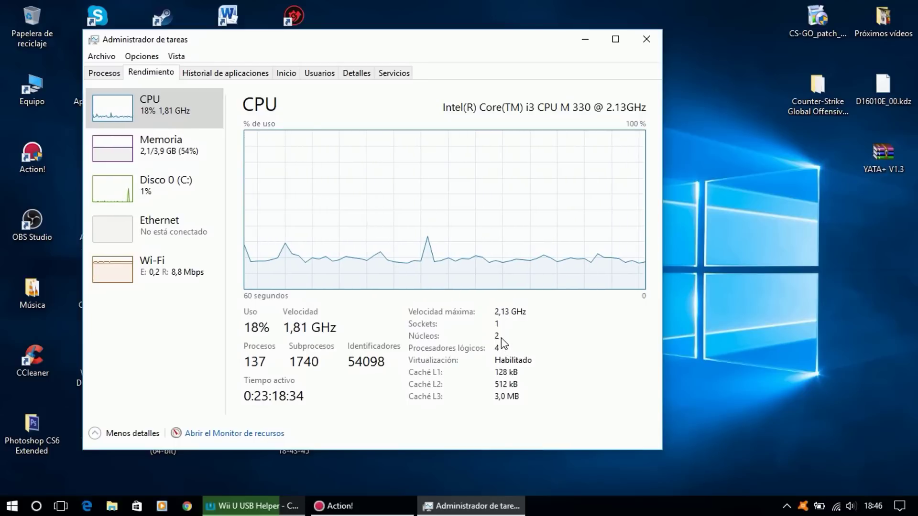
{"action": "left_click_drag", "start_coordinate": [509, 45], "coordinate": [535, 43]}
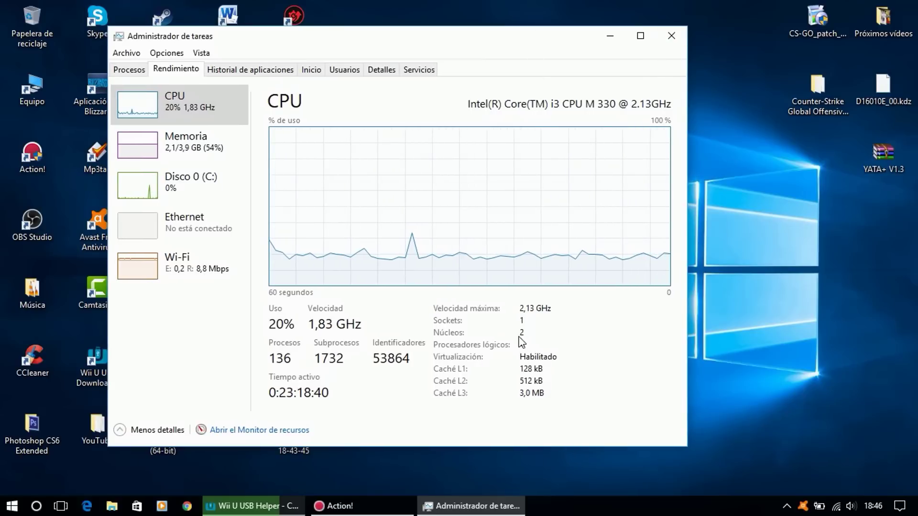
{"action": "left_click", "coordinate": [663, 39]}
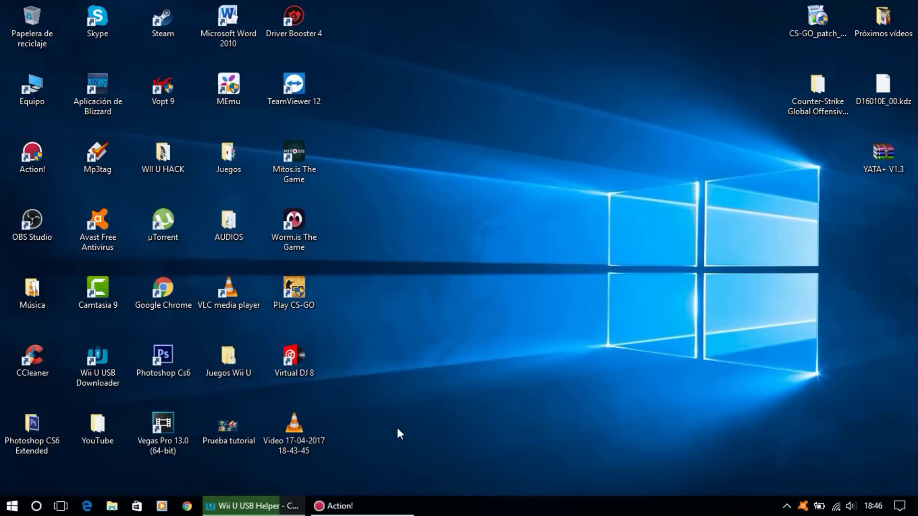
Switch to Google Chrome and search Google for "Unpark CPU"
{"action": "left_click", "coordinate": [187, 506]}
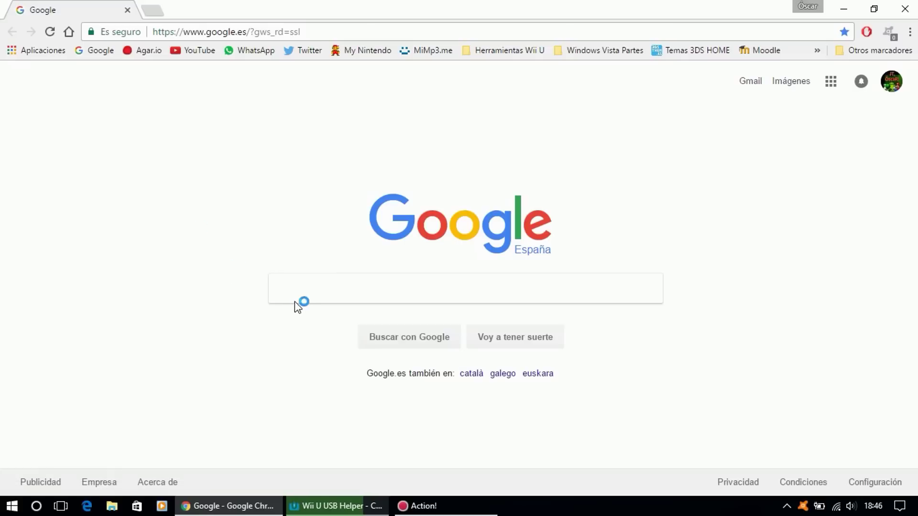
{"action": "type", "text": "Unpark CPU"}
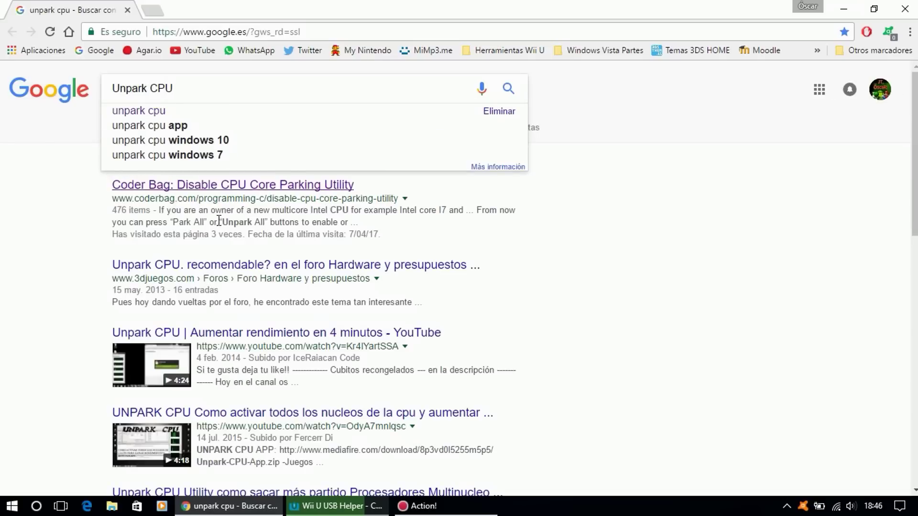
{"action": "left_click", "coordinate": [508, 89]}
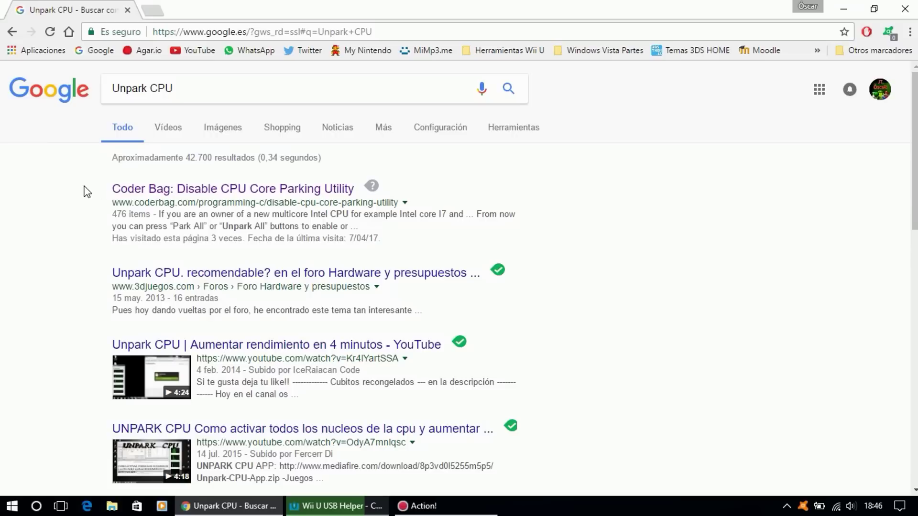
{"action": "left_click", "coordinate": [109, 89]}
{"action": "left_click_drag", "start_coordinate": [109, 88], "coordinate": [194, 87]}
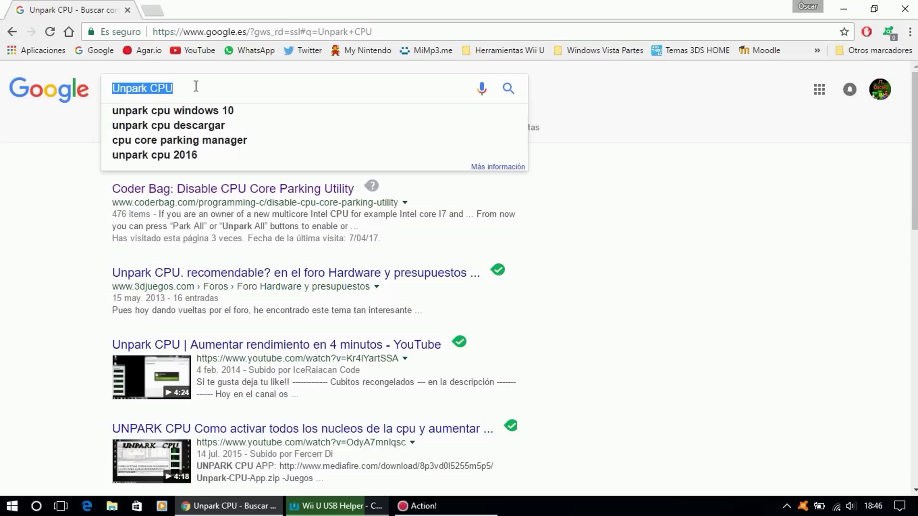
{"action": "left_click", "coordinate": [194, 87]}
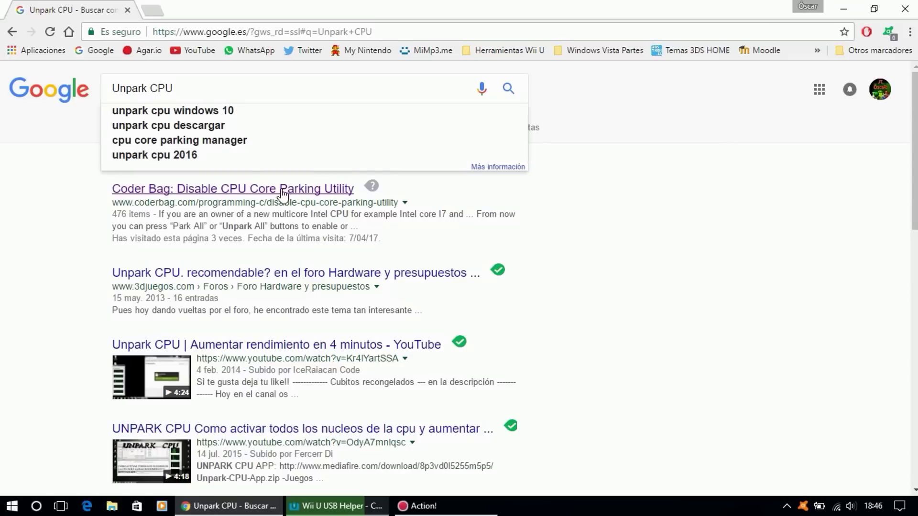
{"action": "left_click", "coordinate": [509, 89]}
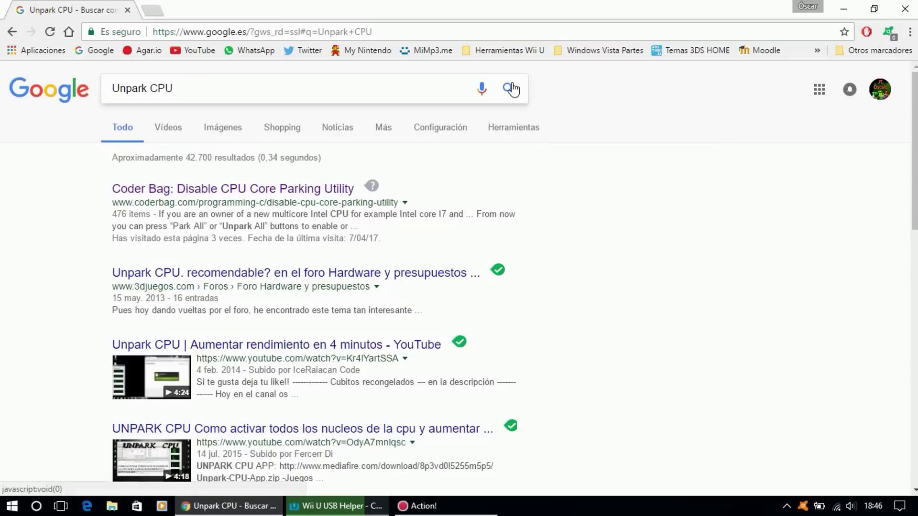
Open the "Coder Bag: Disable CPU Core Parking Utility" result and review its instructions down to the download link
{"action": "left_click", "coordinate": [261, 191]}
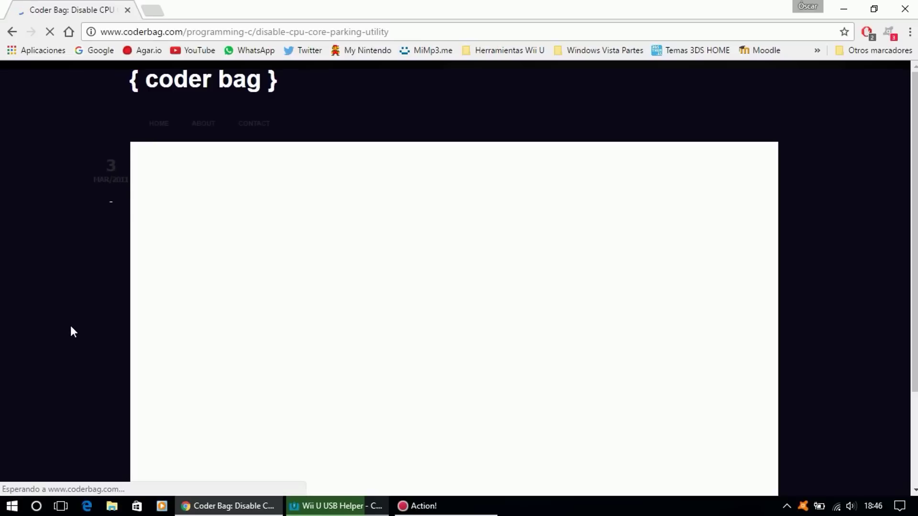
{"action": "scroll", "coordinate": [73, 317], "scroll_direction": "down", "scroll_amount": 3}
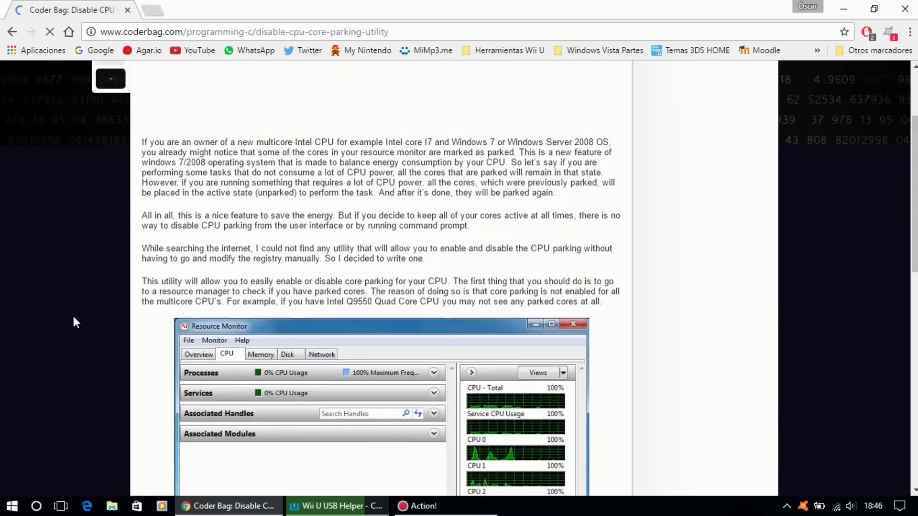
{"action": "scroll", "coordinate": [73, 316], "scroll_direction": "down", "scroll_amount": 5}
{"action": "scroll", "coordinate": [73, 317], "scroll_direction": "down", "scroll_amount": 2}
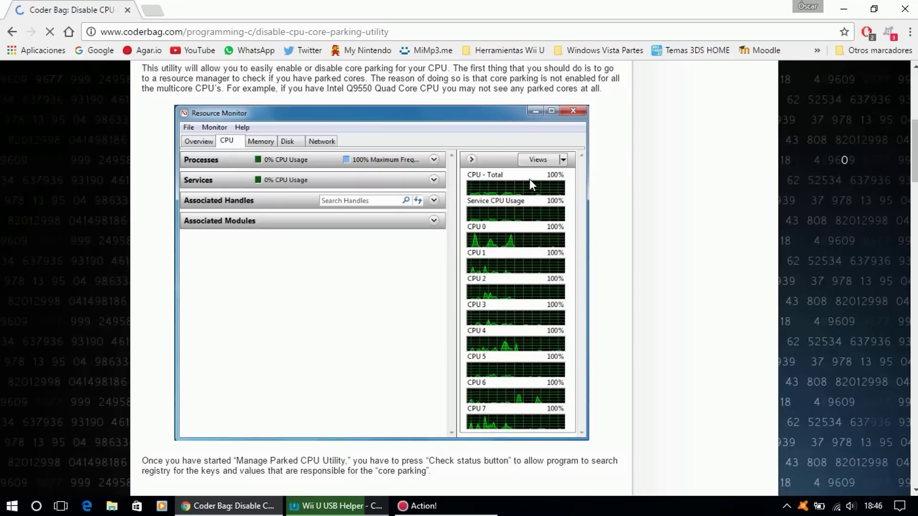
{"action": "scroll", "coordinate": [5, 323], "scroll_direction": "down", "scroll_amount": 10}
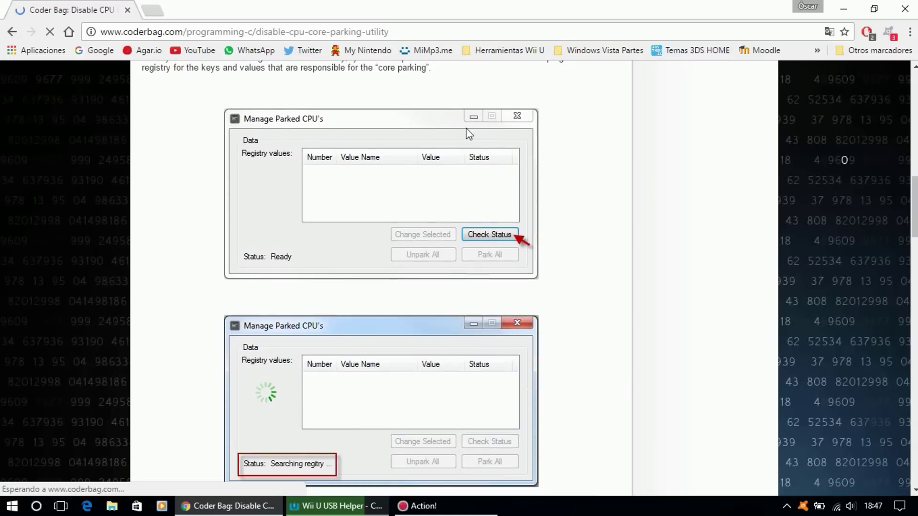
{"action": "scroll", "coordinate": [312, 301], "scroll_direction": "down", "scroll_amount": 2}
{"action": "scroll", "coordinate": [307, 332], "scroll_direction": "down", "scroll_amount": 8}
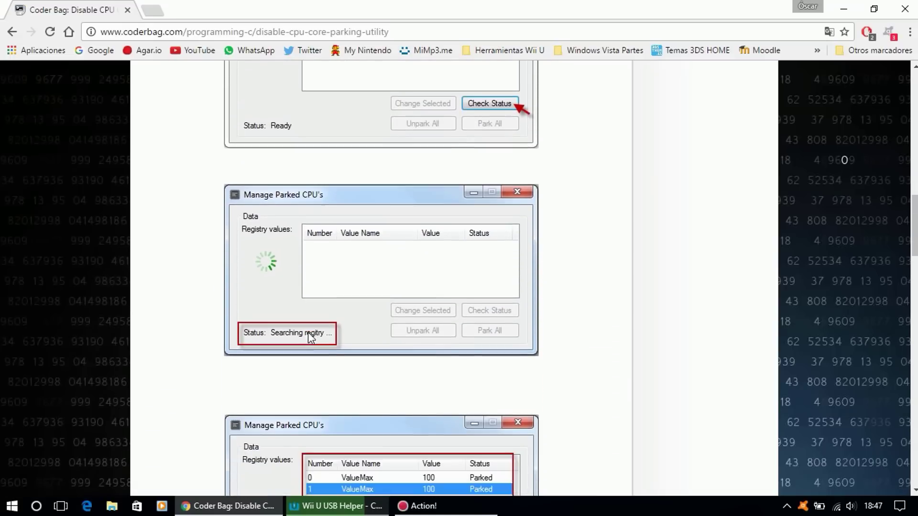
{"action": "scroll", "coordinate": [90, 303], "scroll_direction": "up", "scroll_amount": 12}
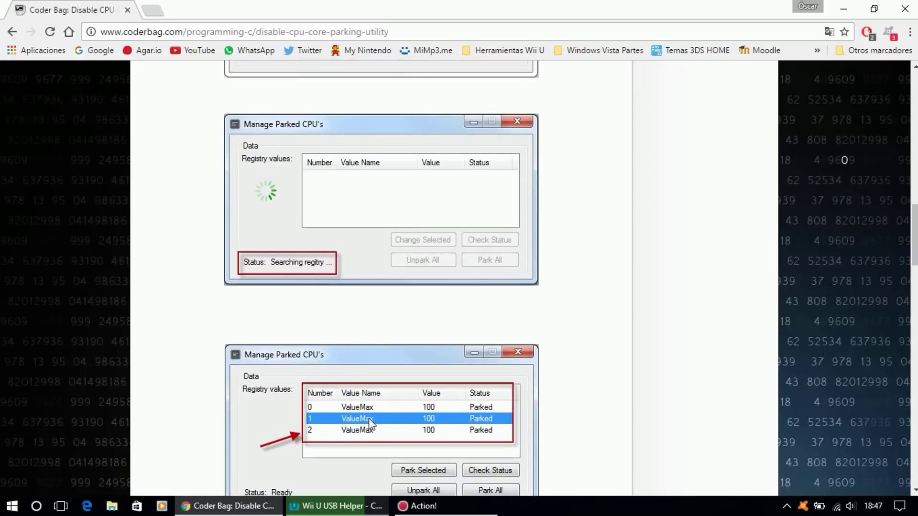
{"action": "scroll", "coordinate": [378, 353], "scroll_direction": "down", "scroll_amount": 1}
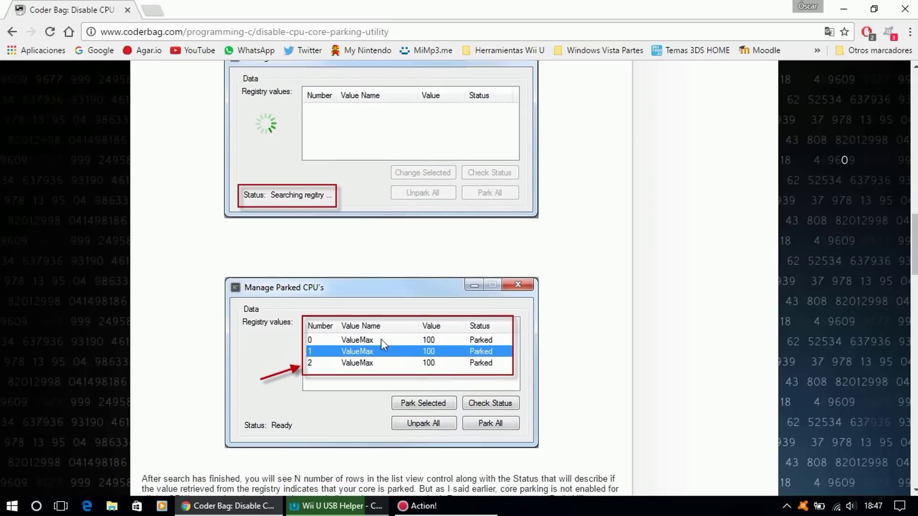
{"action": "scroll", "coordinate": [379, 345], "scroll_direction": "down", "scroll_amount": 5}
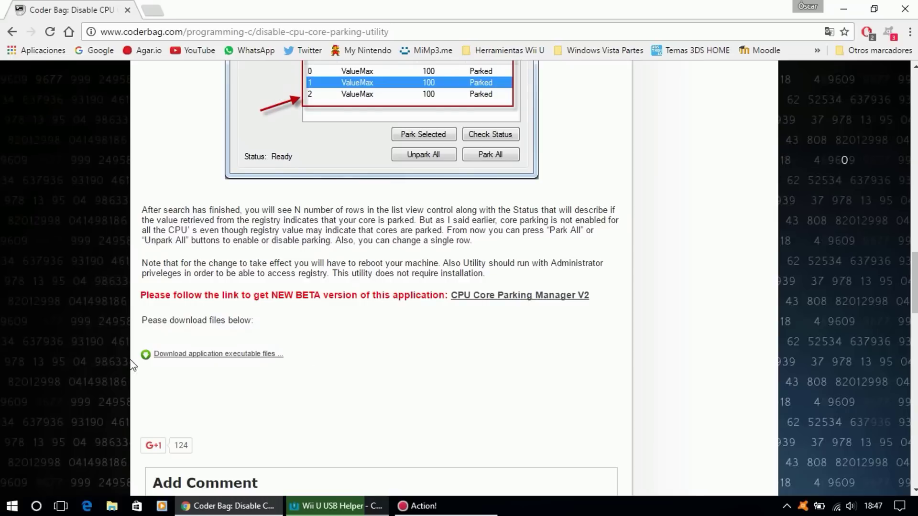
Download the application executable files as Unpark-CPU-App.zip and extract the Unpark-CPU-App folder to an empty area of the desktop
{"action": "left_click", "coordinate": [259, 357]}
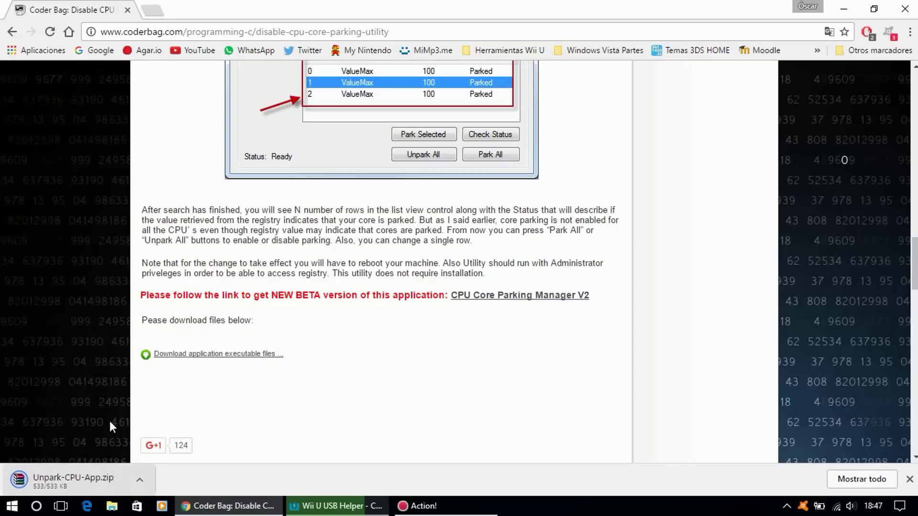
{"action": "left_click", "coordinate": [69, 478]}
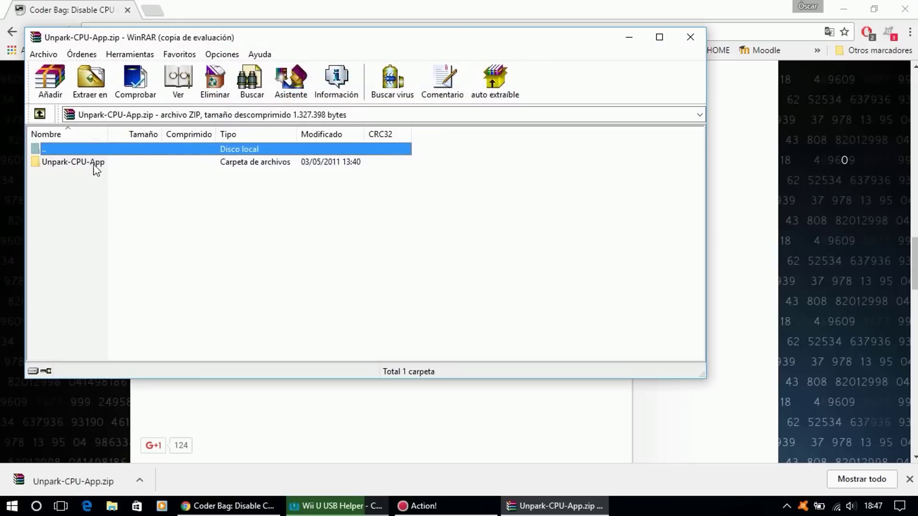
{"action": "left_click_drag", "start_coordinate": [95, 170], "coordinate": [553, 343]}
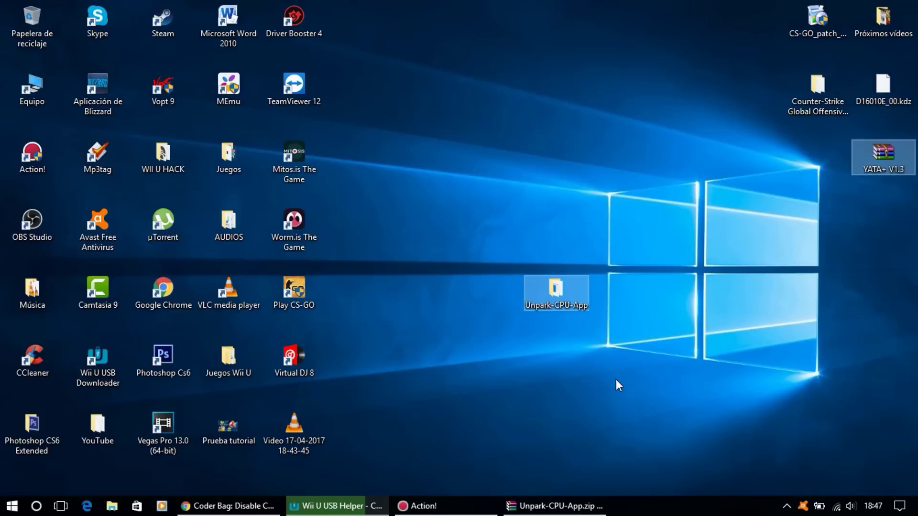
{"action": "left_click_drag", "start_coordinate": [555, 289], "coordinate": [620, 358]}
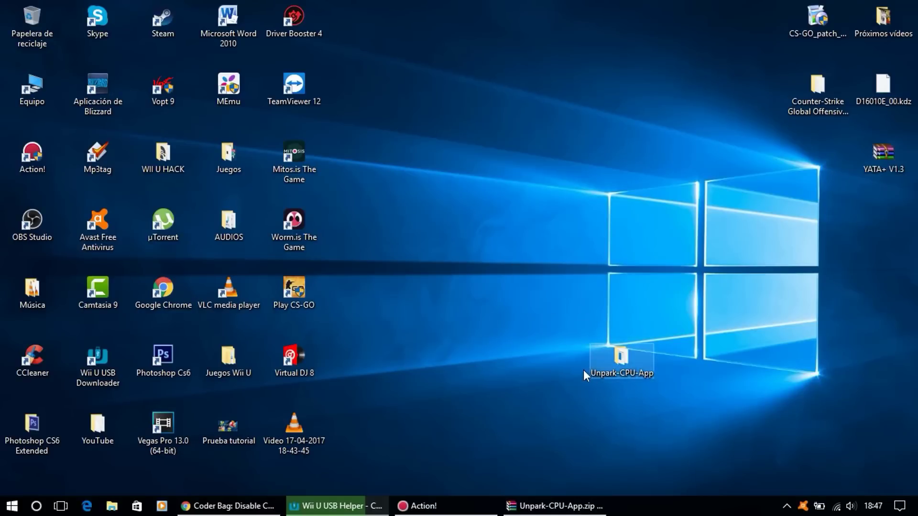
{"action": "left_click_drag", "start_coordinate": [550, 305], "coordinate": [704, 412]}
Open the extracted Unpark-CPU-App folder and run the UnparkCPU application, allowing it to make changes to the device
{"action": "double_click", "coordinate": [621, 357]}
{"action": "left_click_drag", "start_coordinate": [508, 54], "coordinate": [491, 5]}
{"action": "left_click_drag", "start_coordinate": [213, 292], "coordinate": [286, 320]}
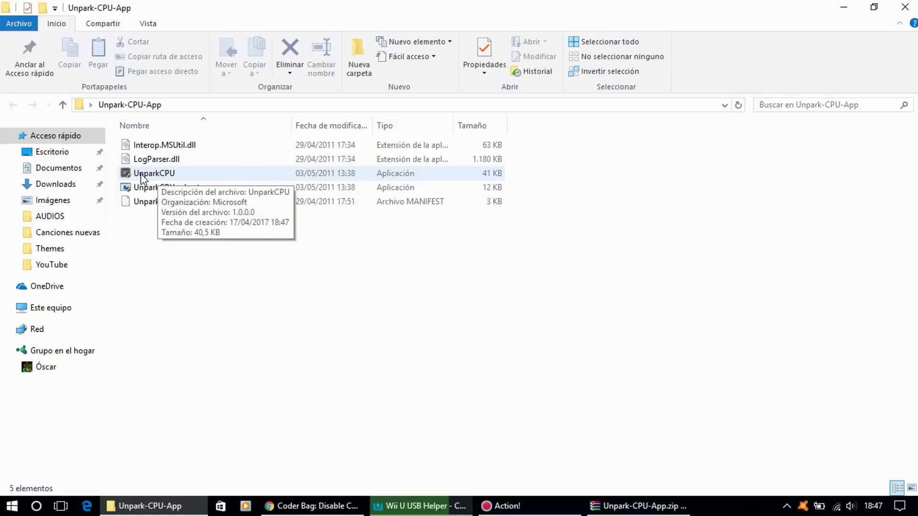
{"action": "left_click", "coordinate": [158, 178]}
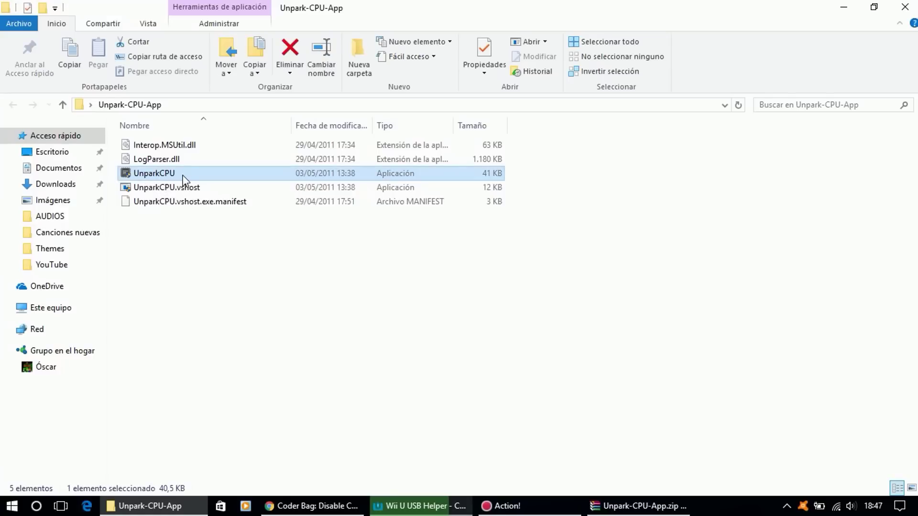
{"action": "double_click", "coordinate": [186, 177]}
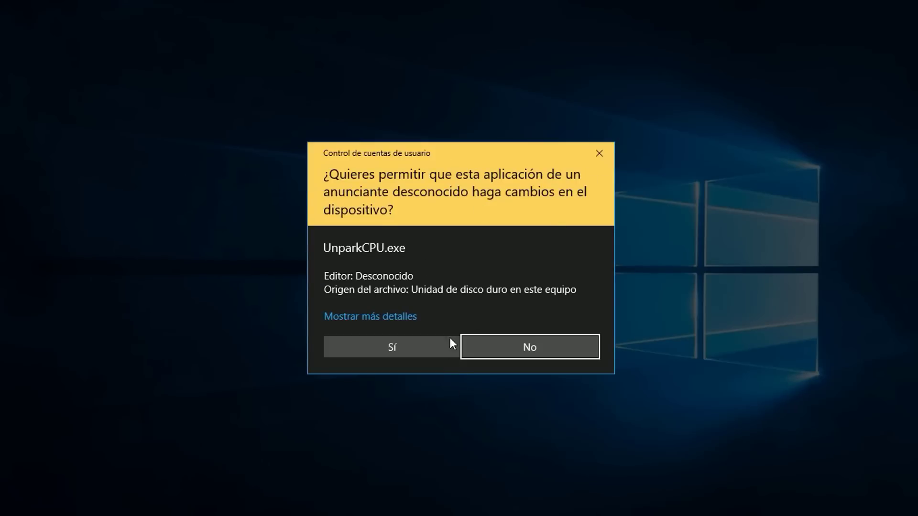
{"action": "left_click", "coordinate": [376, 345]}
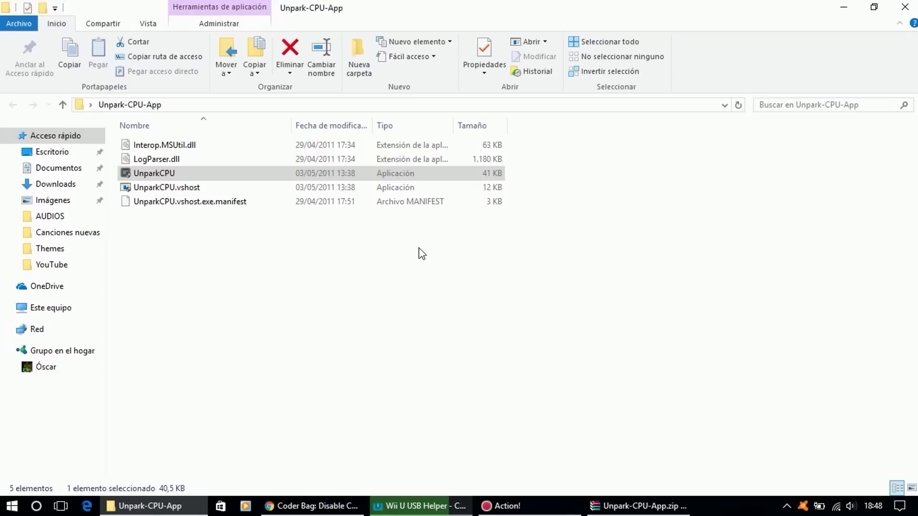
Close the folder window and start the core parking status check in Manage Parked CPU's
{"action": "left_click_drag", "start_coordinate": [226, 86], "coordinate": [421, 151]}
{"action": "left_click", "coordinate": [905, 7]}
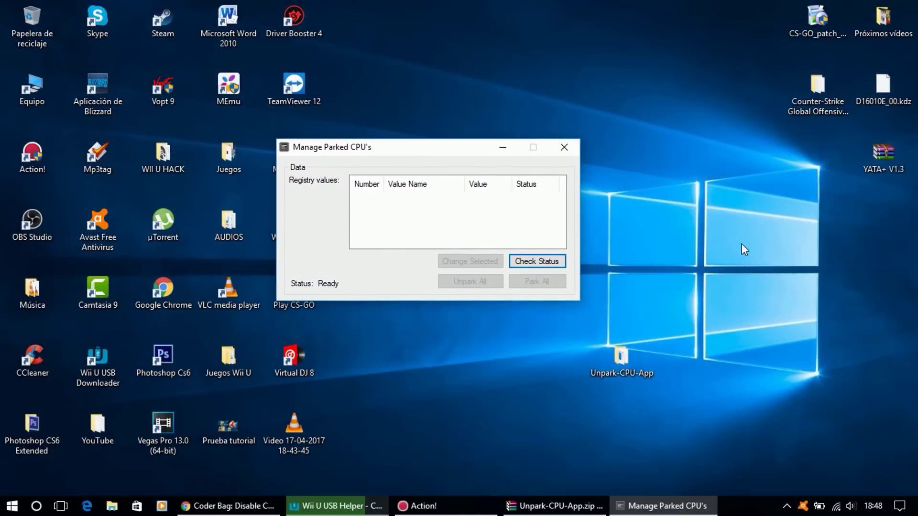
{"action": "mouse_move", "coordinate": [410, 146]}
{"action": "left_mouse_down"}
{"action": "mouse_move", "coordinate": [395, 159]}
{"action": "mouse_move", "coordinate": [404, 159]}
{"action": "left_mouse_up"}
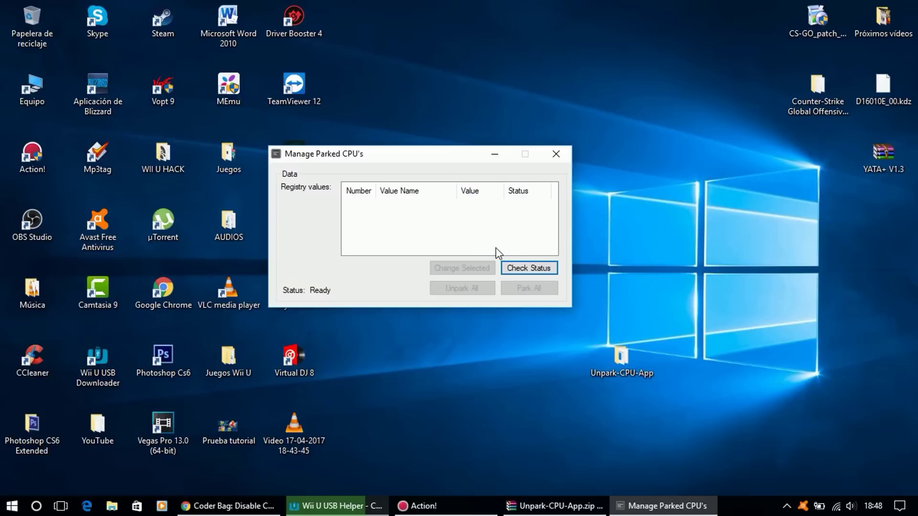
{"action": "left_click", "coordinate": [531, 271]}
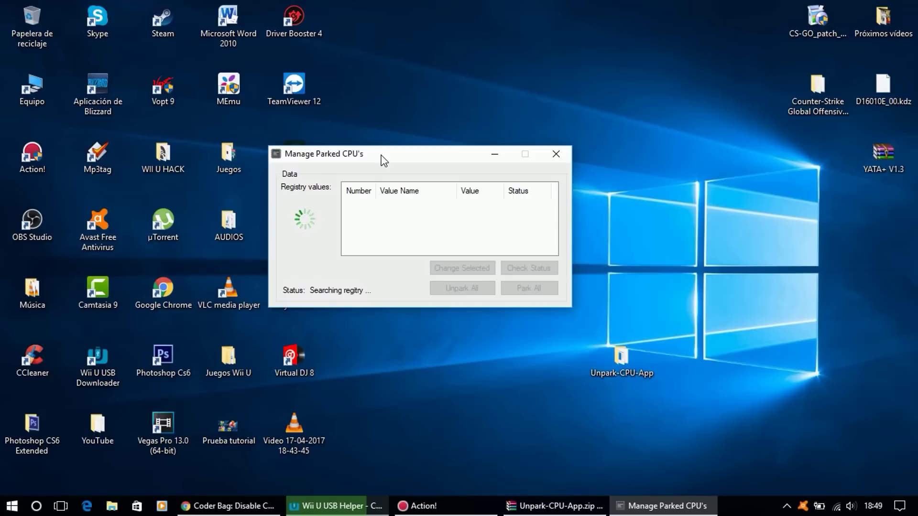
Examine the value and parking status of cores 0 and 1 in the registry values list
{"action": "mouse_move", "coordinate": [382, 156]}
{"action": "left_mouse_down"}
{"action": "mouse_move", "coordinate": [385, 147]}
{"action": "mouse_move", "coordinate": [381, 153]}
{"action": "left_mouse_up"}
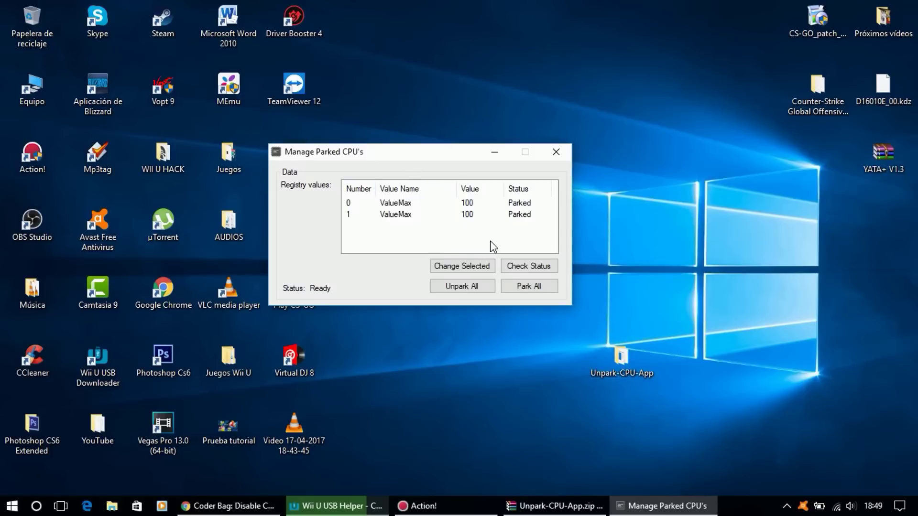
{"action": "left_click", "coordinate": [395, 202]}
{"action": "left_click", "coordinate": [396, 214]}
{"action": "left_click", "coordinate": [408, 202]}
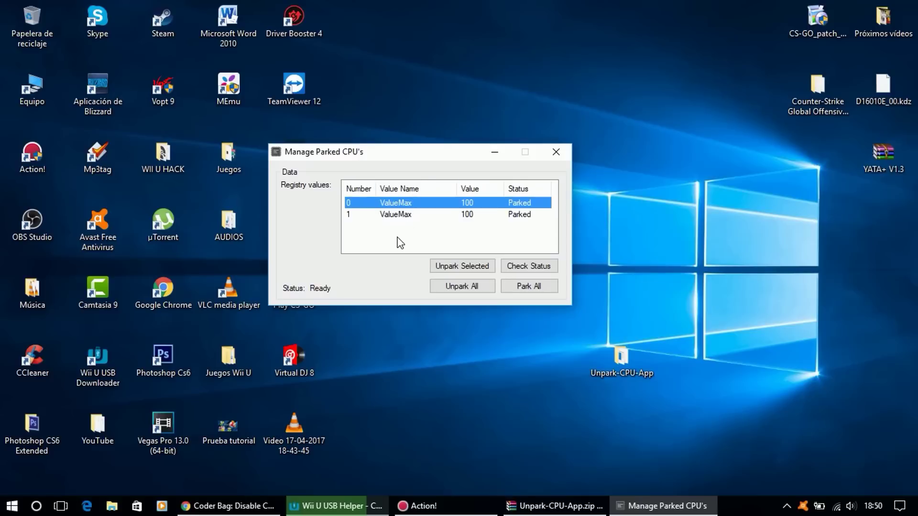
{"action": "key", "text": "Tab"}
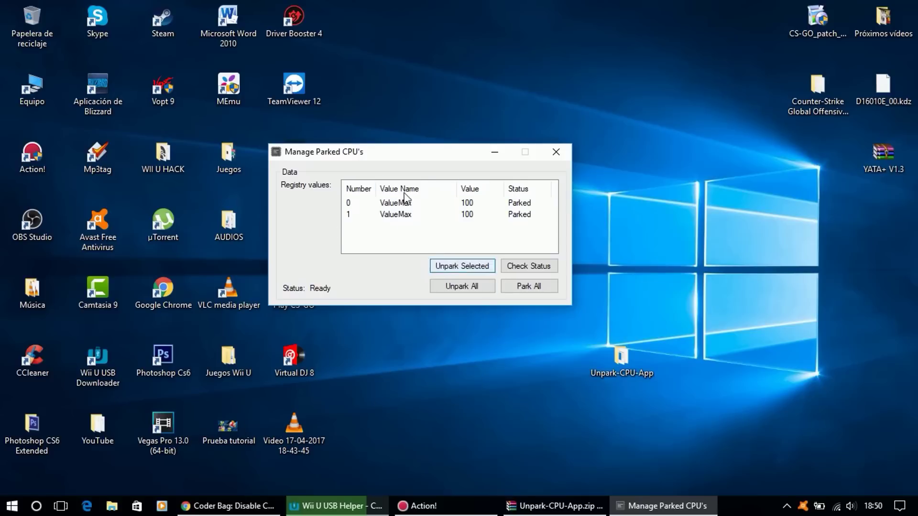
{"action": "left_click_drag", "start_coordinate": [401, 152], "coordinate": [388, 147]}
{"action": "left_click", "coordinate": [506, 215]}
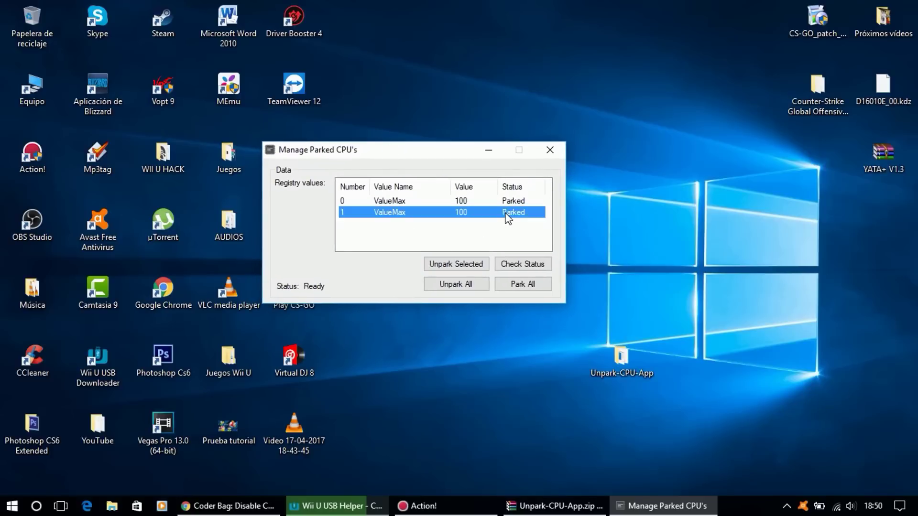
{"action": "key", "text": "Up"}
{"action": "key", "text": "Down"}
{"action": "key", "text": "Up"}
{"action": "key", "text": "Down"}
{"action": "key", "text": "Up"}
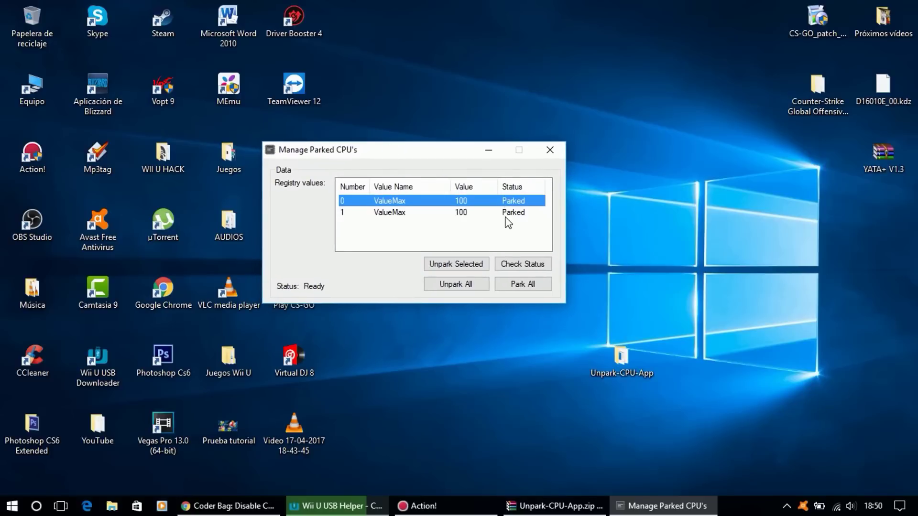
{"action": "key", "text": "Down"}
{"action": "key", "text": "Up"}
{"action": "key", "text": "Down"}
{"action": "left_click", "coordinate": [500, 239]}
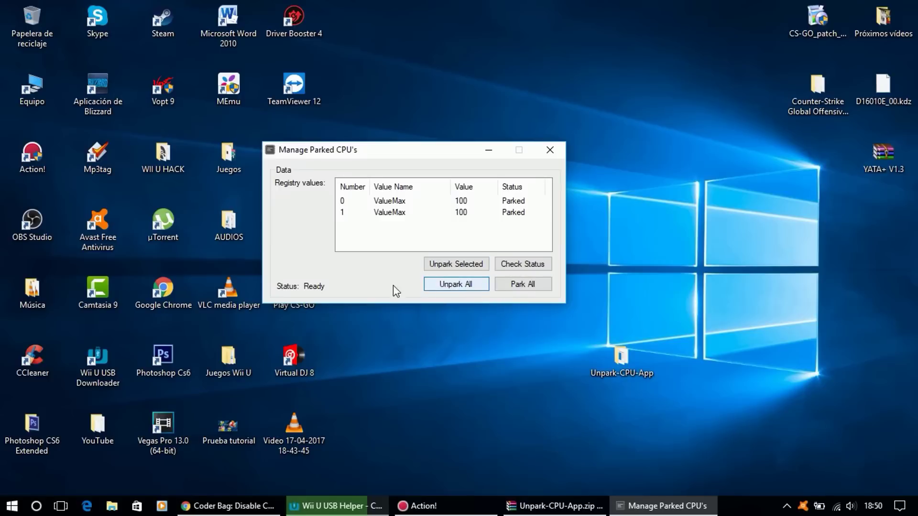
{"action": "left_click", "coordinate": [472, 202]}
{"action": "left_click", "coordinate": [472, 214]}
{"action": "left_click", "coordinate": [478, 203]}
{"action": "left_click", "coordinate": [471, 215]}
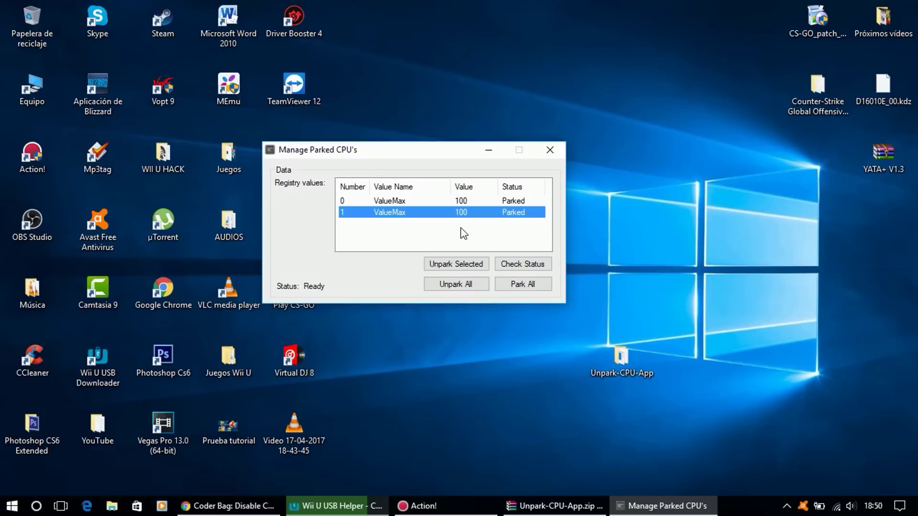
{"action": "left_click", "coordinate": [480, 227]}
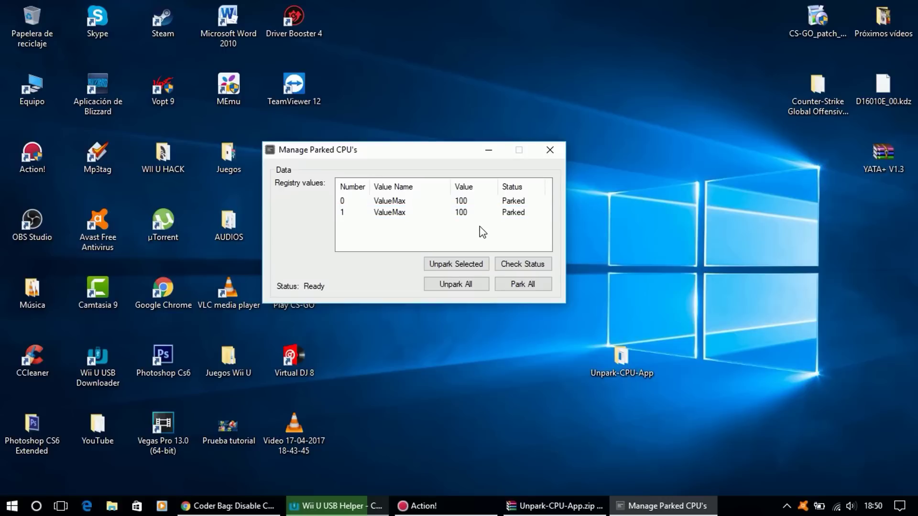
Unpark all of the processor's cores in Manage Parked CPU's
{"action": "left_click", "coordinate": [443, 214], "text": "shift"}
{"action": "left_click", "coordinate": [449, 228]}
{"action": "left_click_drag", "start_coordinate": [445, 228], "coordinate": [501, 229]}
{"action": "left_click", "coordinate": [462, 284]}
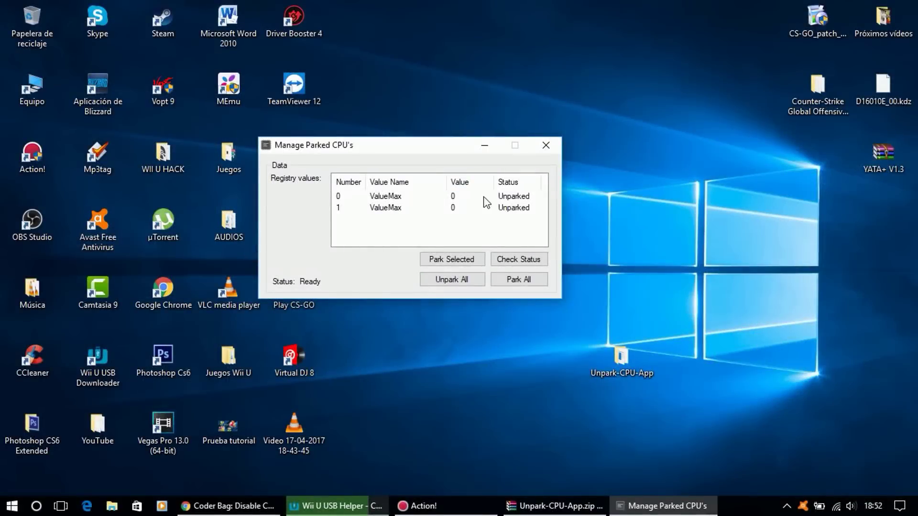
Check the status of cores 0 and 1 and close Manage Parked CPU's
{"action": "left_click", "coordinate": [506, 199]}
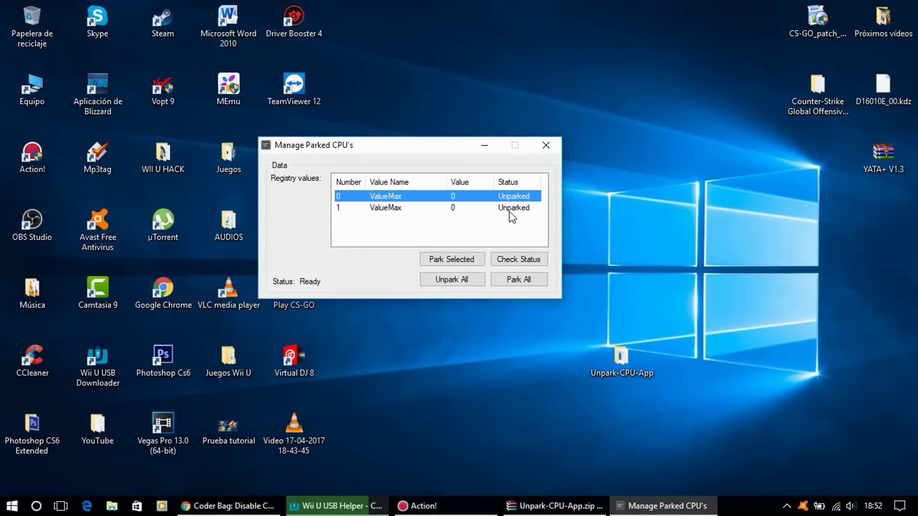
{"action": "left_click", "coordinate": [513, 209]}
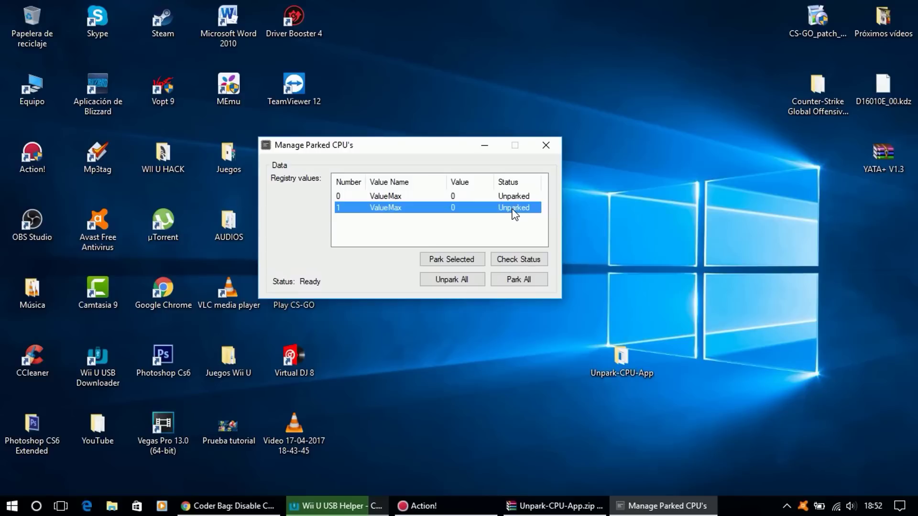
{"action": "left_click", "coordinate": [546, 144]}
{"action": "right_click", "coordinate": [401, 172]}
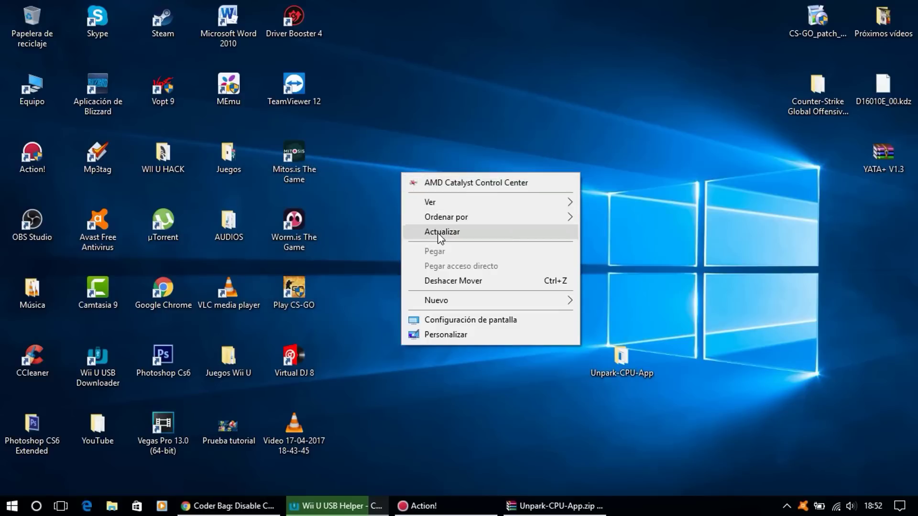
{"action": "left_click", "coordinate": [420, 231]}
{"action": "right_click", "coordinate": [368, 154]}
{"action": "left_click", "coordinate": [424, 216]}
{"action": "right_click", "coordinate": [412, 184]}
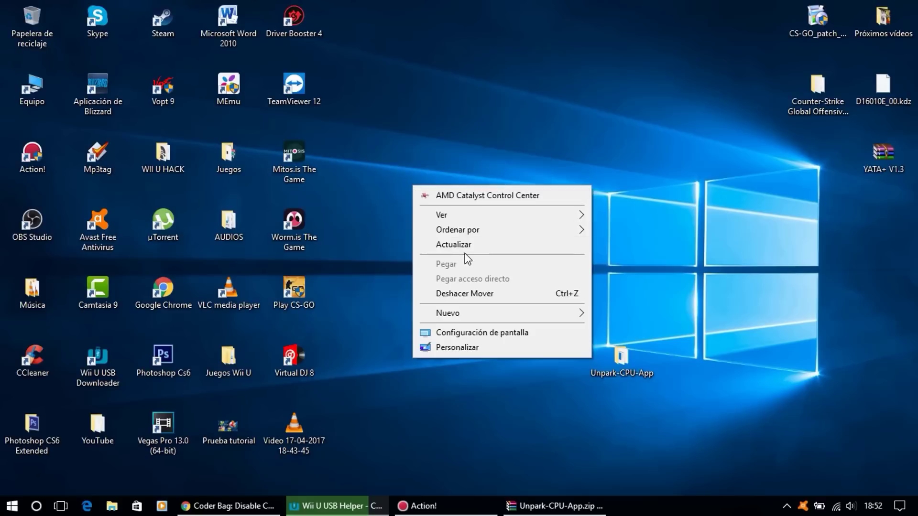
{"action": "left_click", "coordinate": [465, 244]}
{"action": "right_click", "coordinate": [389, 174]}
{"action": "left_click", "coordinate": [423, 233]}
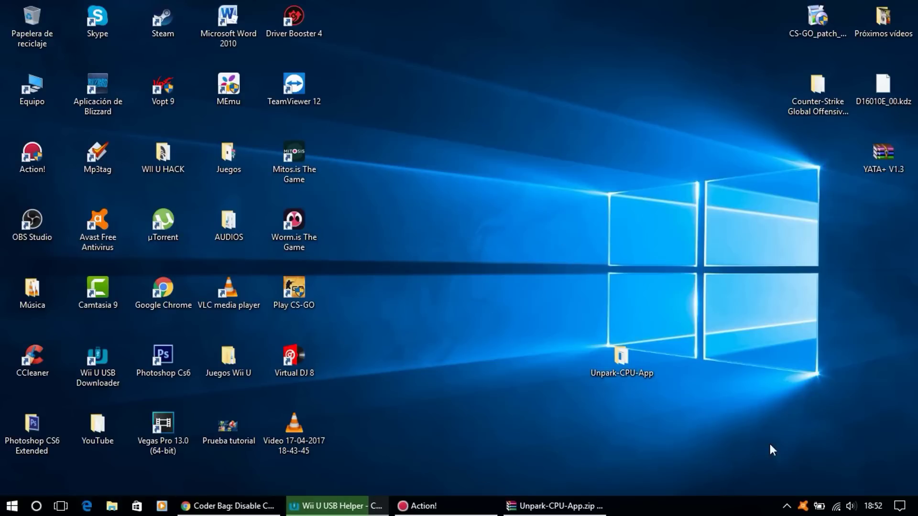
{"action": "right_click", "coordinate": [375, 181]}
{"action": "left_click", "coordinate": [432, 243]}
{"action": "right_click", "coordinate": [395, 175]}
{"action": "left_click", "coordinate": [458, 236]}
{"action": "right_click", "coordinate": [380, 165]}
{"action": "left_click", "coordinate": [432, 228]}
{"action": "right_click", "coordinate": [392, 261]}
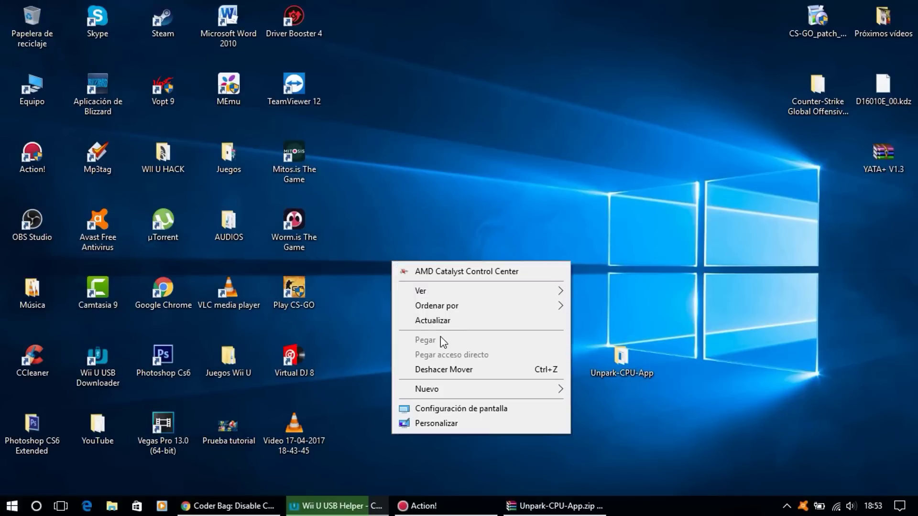
{"action": "left_click", "coordinate": [432, 320]}
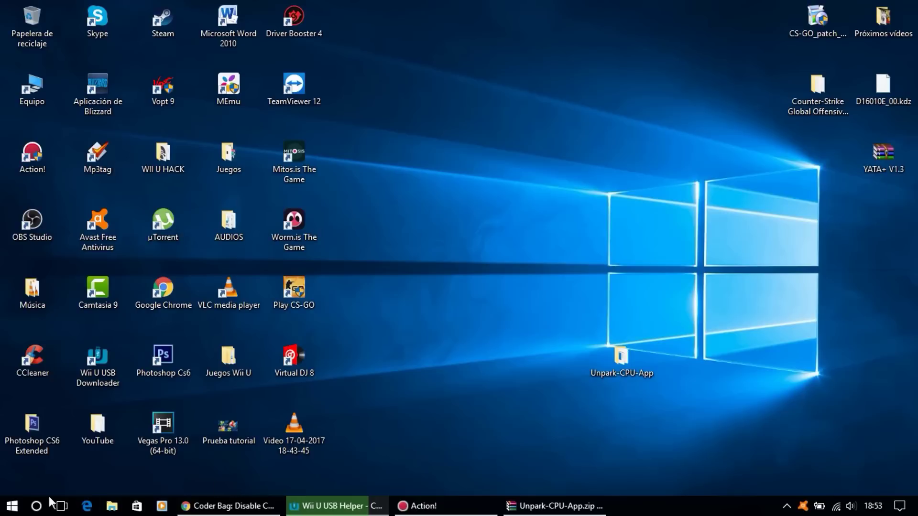
View the computer's power options, including Reiniciar, and dismiss them without choosing one
{"action": "left_click", "coordinate": [12, 506]}
{"action": "left_click", "coordinate": [16, 478]}
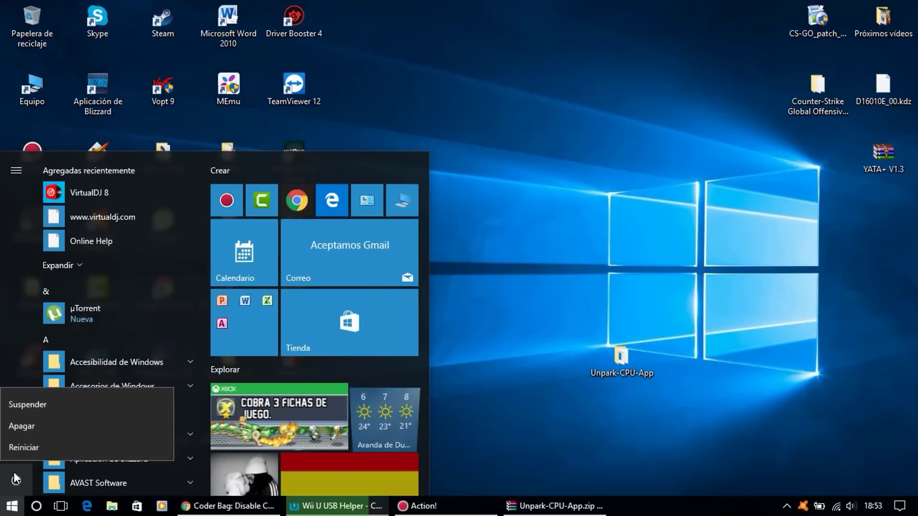
{"action": "left_click", "coordinate": [561, 156]}
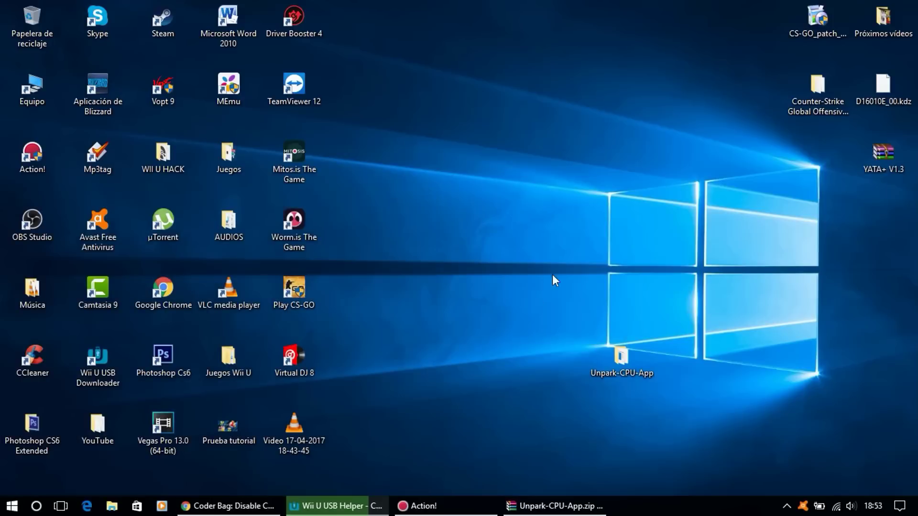
Bring up the Unpark-CPU-App.zip archive in WinRAR and close it
{"action": "left_click", "coordinate": [555, 506]}
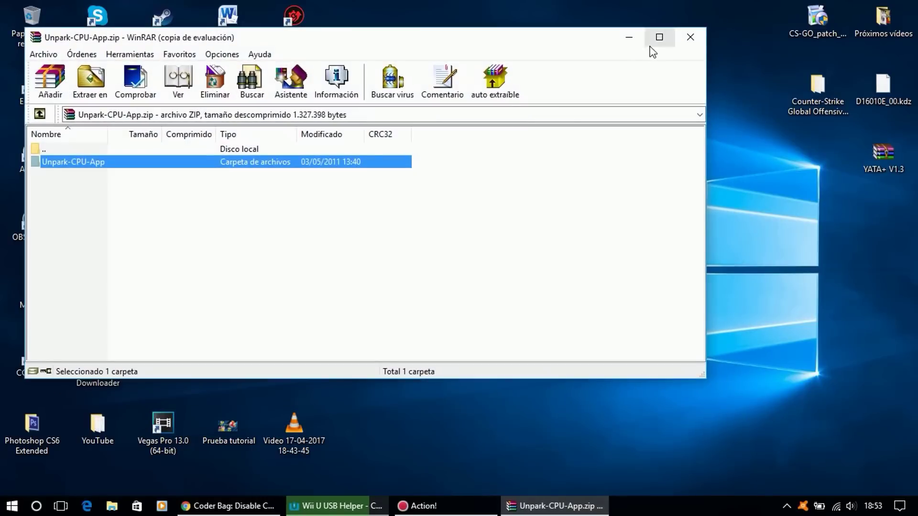
{"action": "left_click_drag", "start_coordinate": [592, 41], "coordinate": [683, 90]}
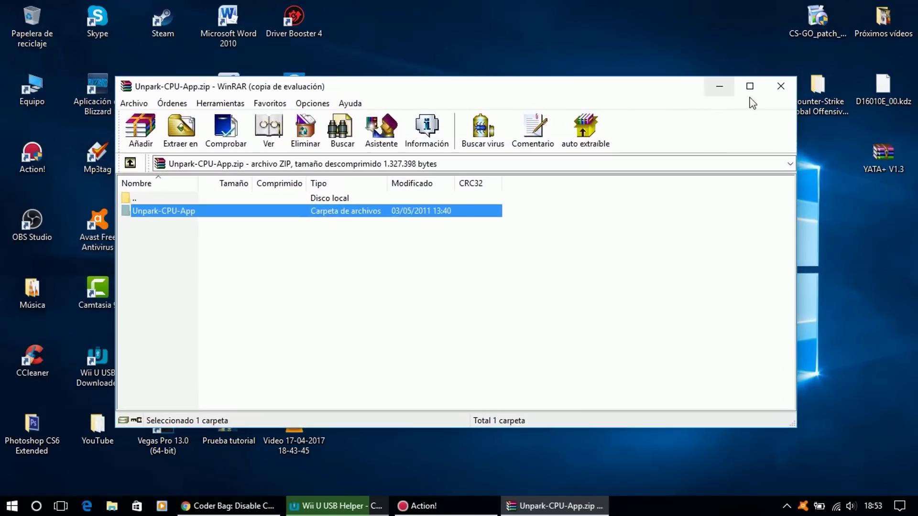
{"action": "left_click", "coordinate": [780, 86]}
{"action": "left_click_drag", "start_coordinate": [706, 270], "coordinate": [531, 377]}
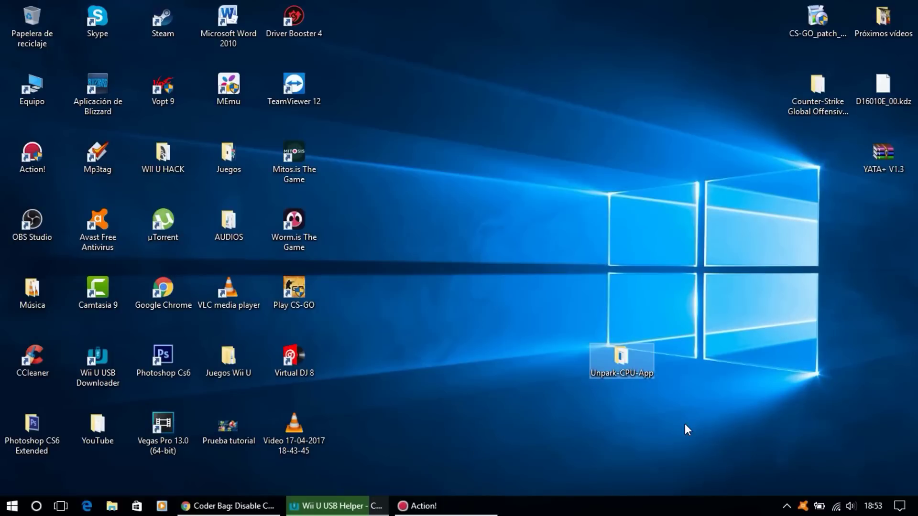
{"action": "left_click_drag", "start_coordinate": [701, 444], "coordinate": [589, 338]}
{"action": "left_click_drag", "start_coordinate": [518, 289], "coordinate": [718, 448]}
{"action": "left_click_drag", "start_coordinate": [717, 449], "coordinate": [553, 310]}
{"action": "left_click", "coordinate": [419, 318]}
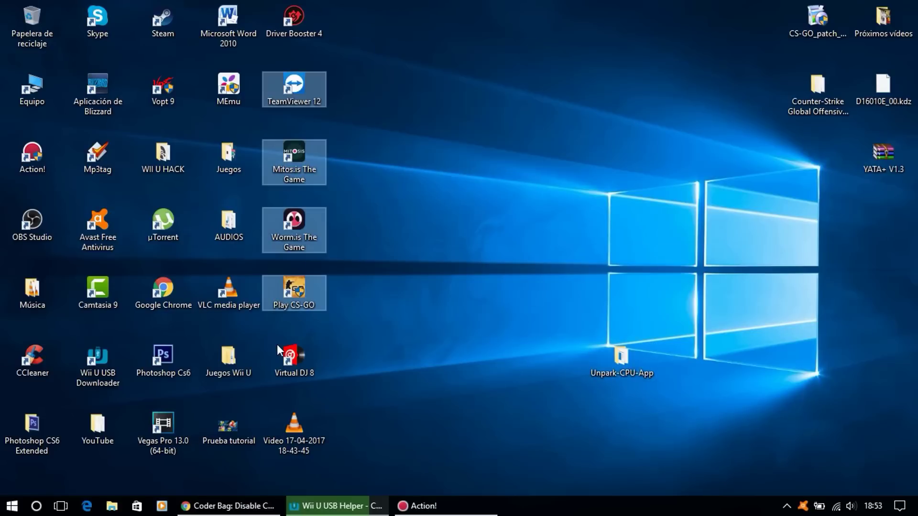
{"action": "left_click_drag", "start_coordinate": [3, 3], "coordinate": [866, 461]}
{"action": "left_click", "coordinate": [834, 349]}
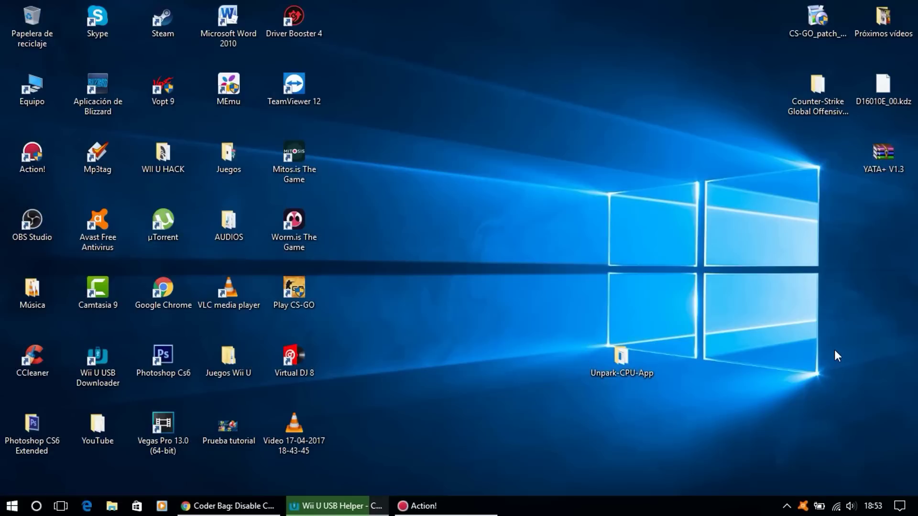
{"action": "left_click_drag", "start_coordinate": [495, 262], "coordinate": [647, 387]}
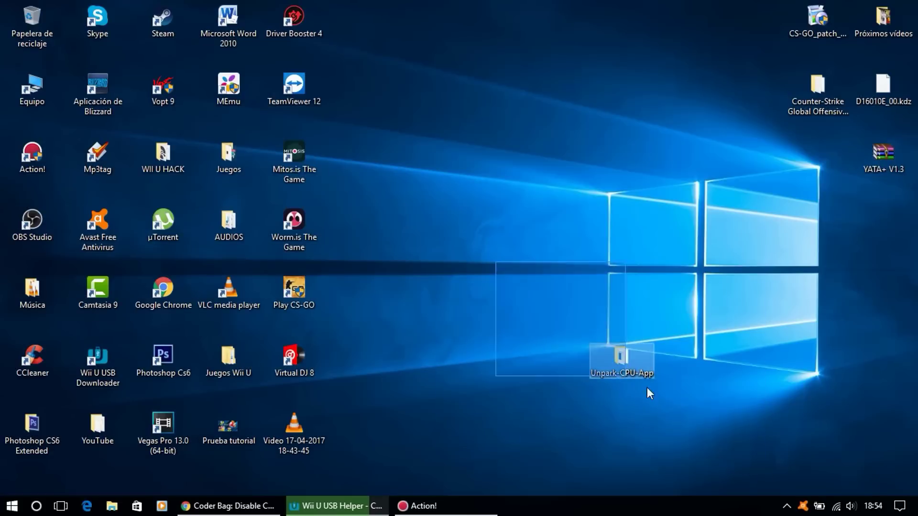
{"action": "left_click", "coordinate": [534, 296]}
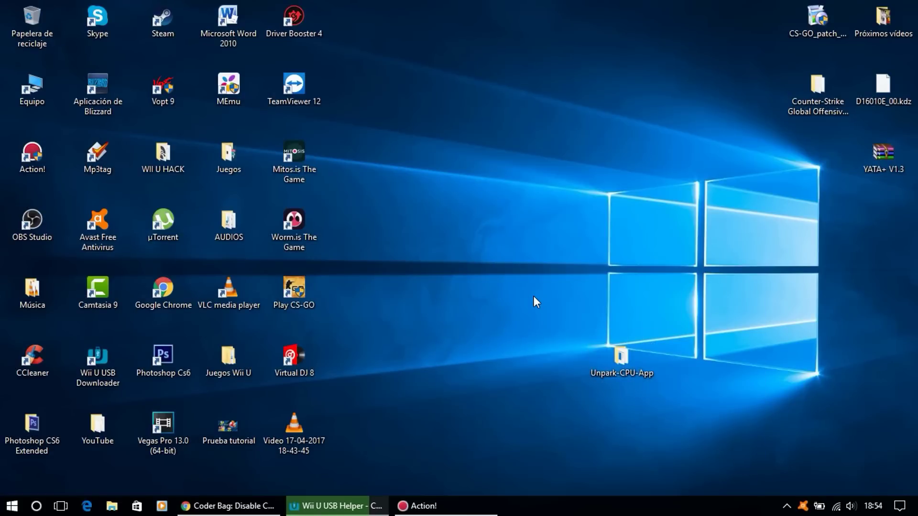